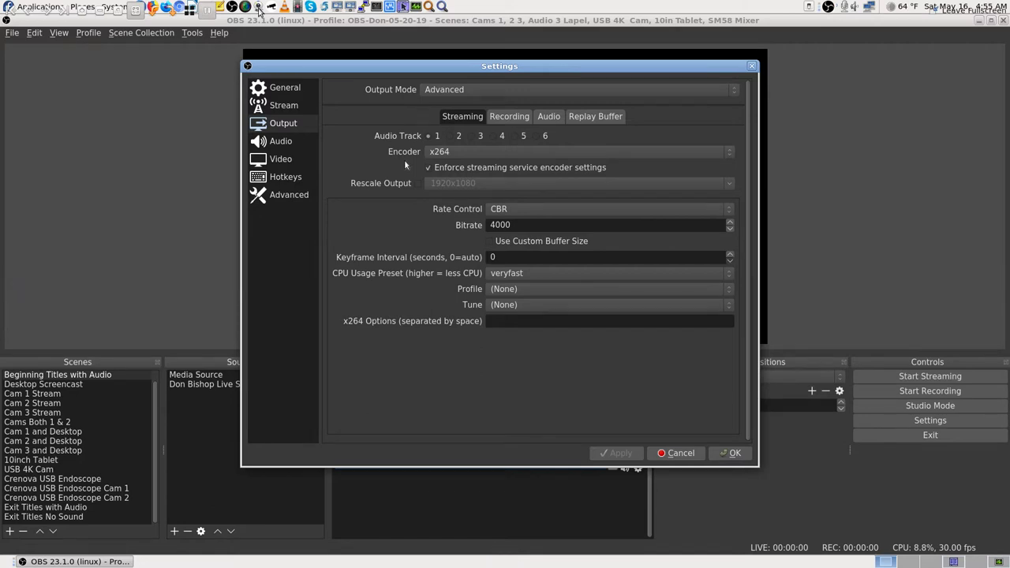
Return the screenshot of the advanced Streaming output settings to full screen and move on through the image series.
key(Escape)
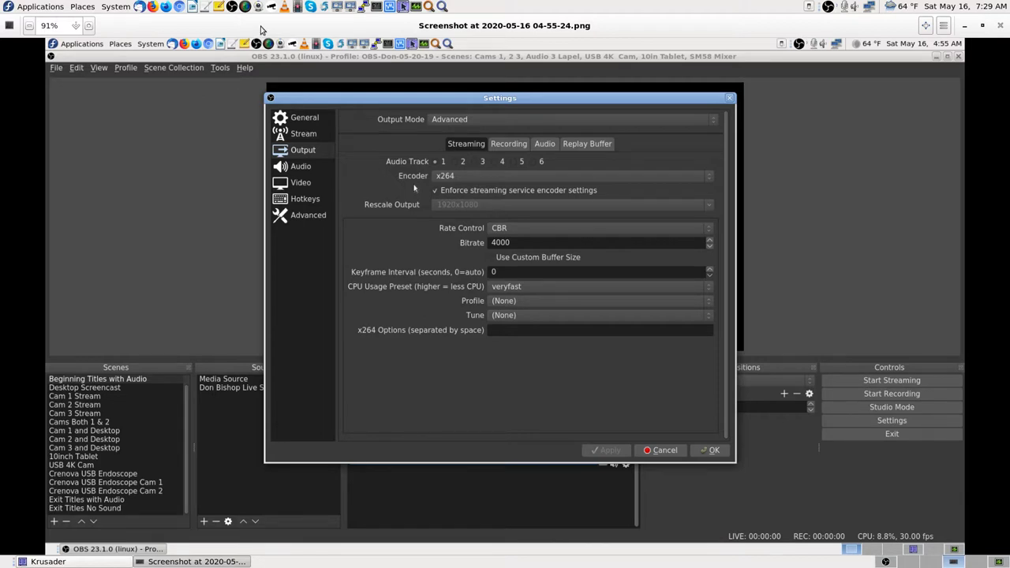
key(F11)
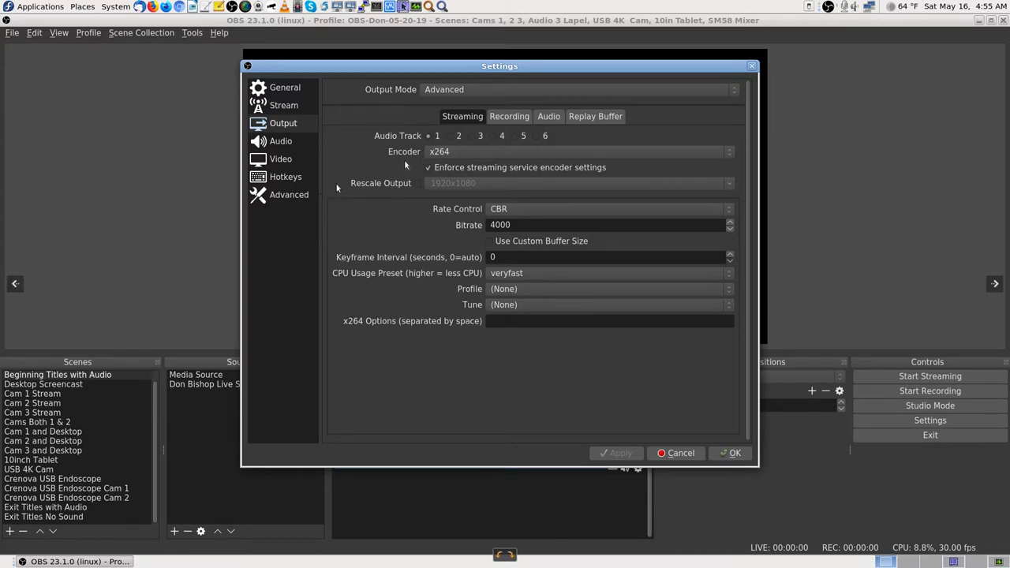
key(Right)
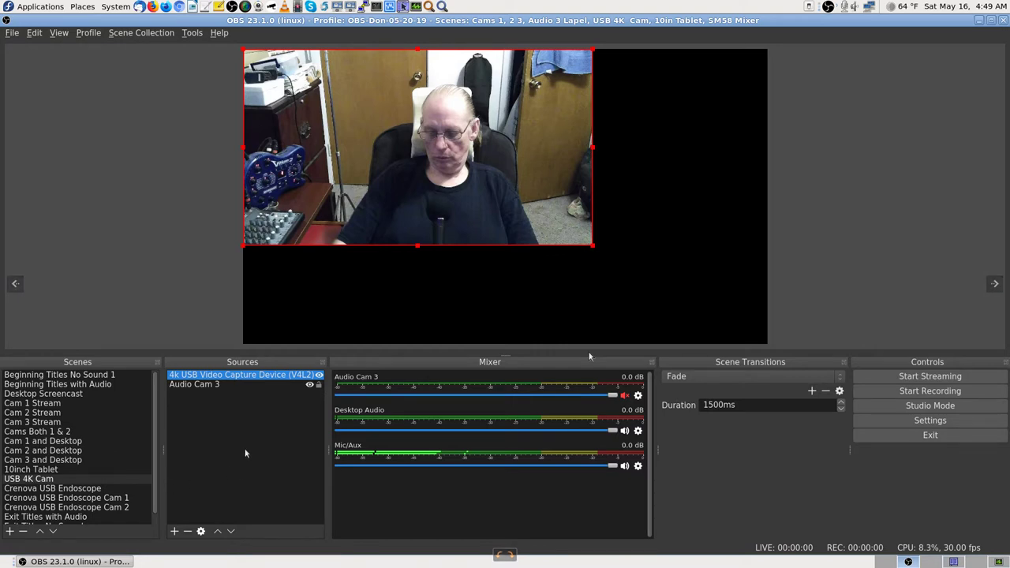
Page through the screenshots to examine the creation of the 4k USB Video Capture Device source and the Crenova USB Endoscope Cam 2 and Cam 1 scenes.
double_click(236, 375)
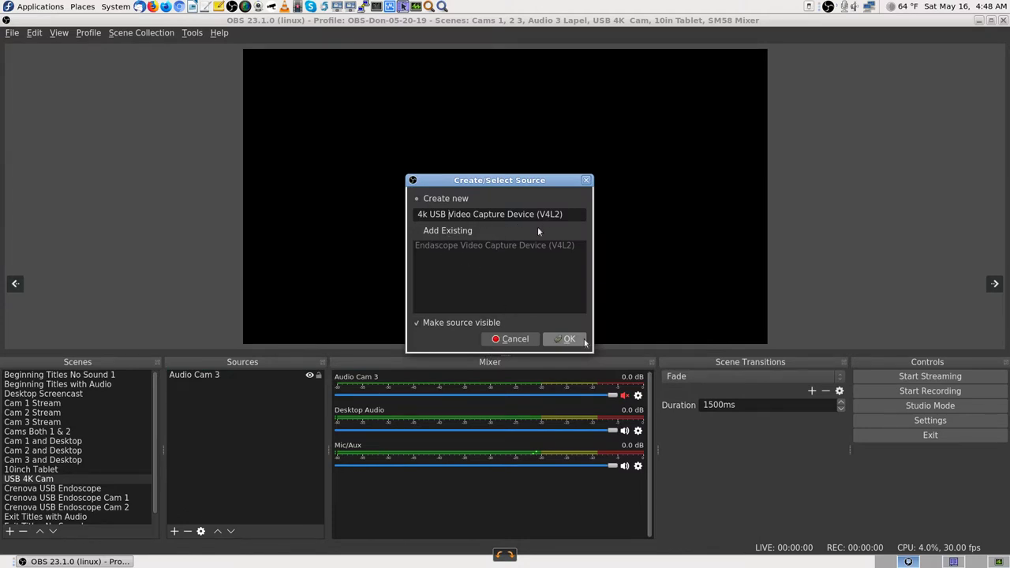
click(583, 339)
click(582, 340)
key(Escape)
key(Down)
key(Down)
key(Down)
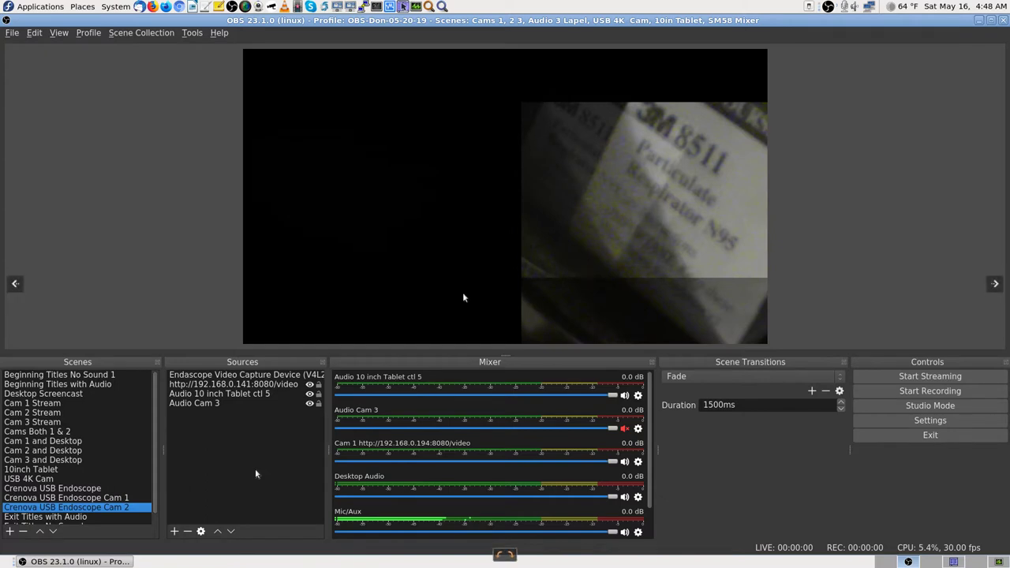
key(Up)
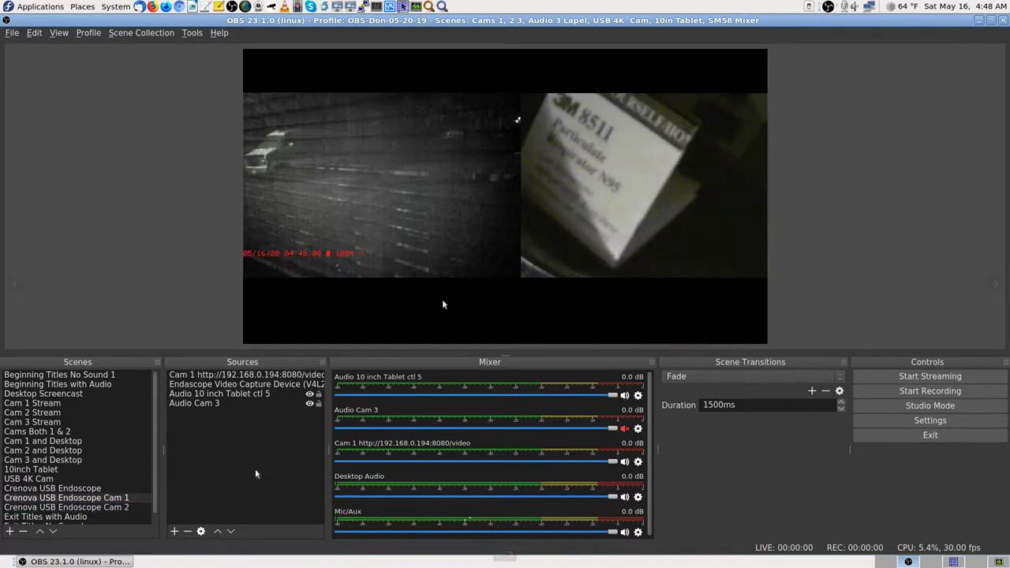
key(Up)
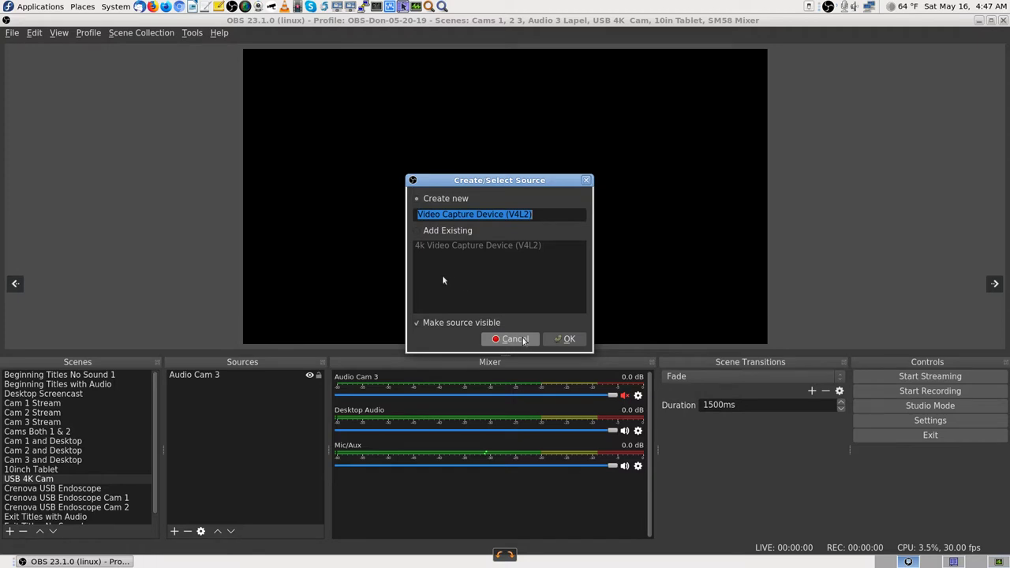
Examine the screenshots of the 4k Video Capture Device properties and of the capture source removals in the USB 4K Cam scene.
click(514, 340)
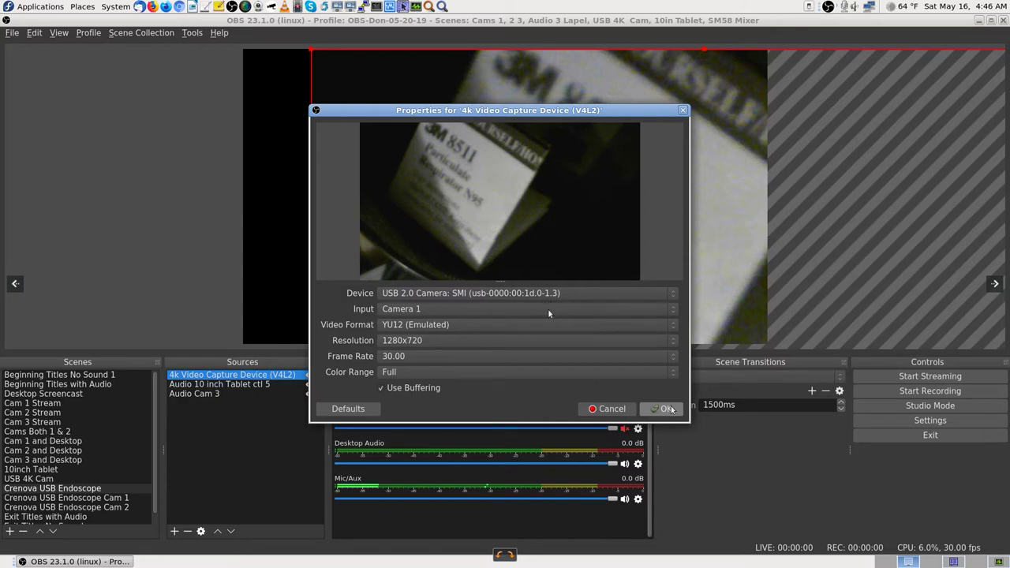
scroll(551, 298, down, 1)
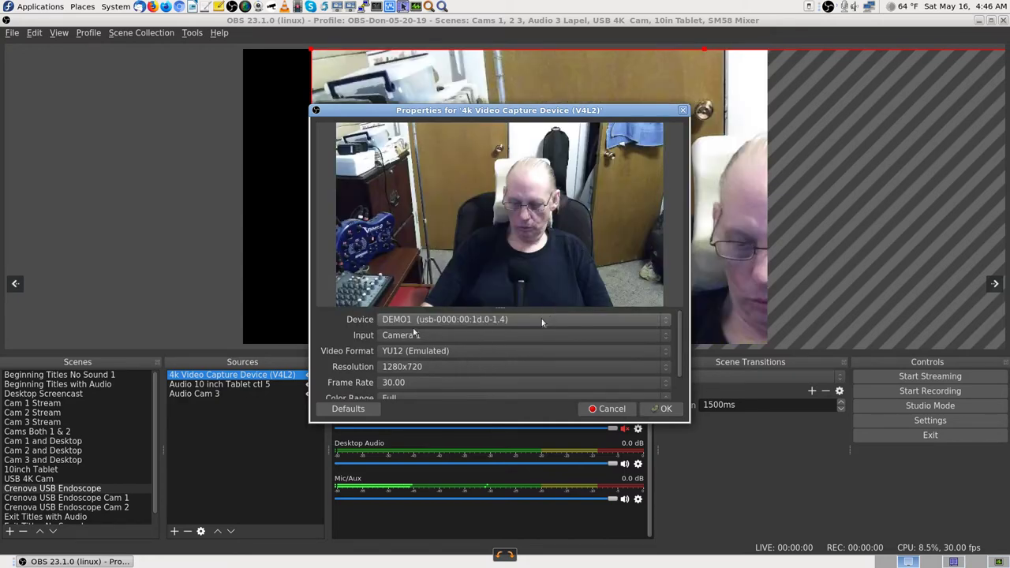
key(Escape)
key(Delete)
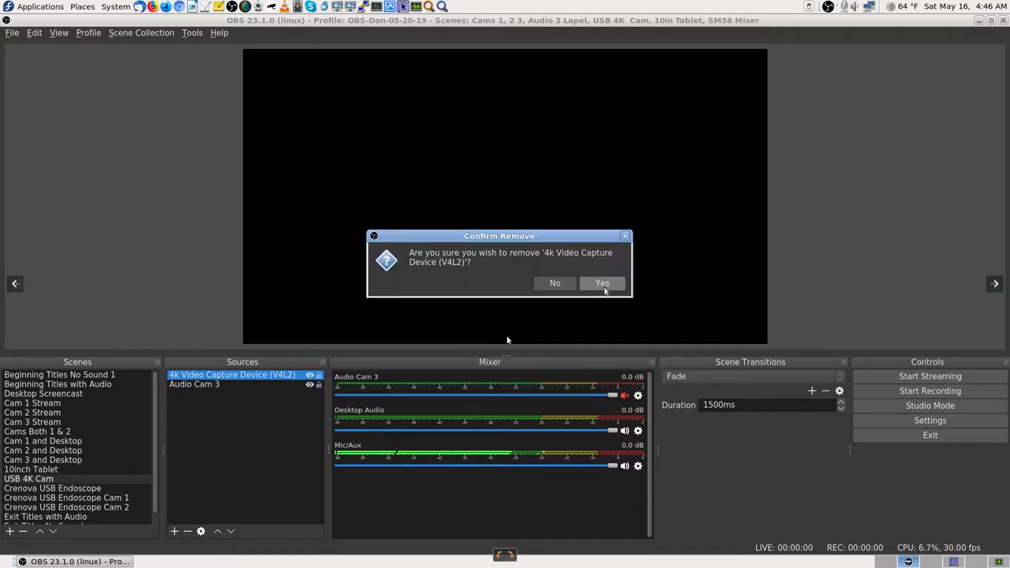
click(603, 286)
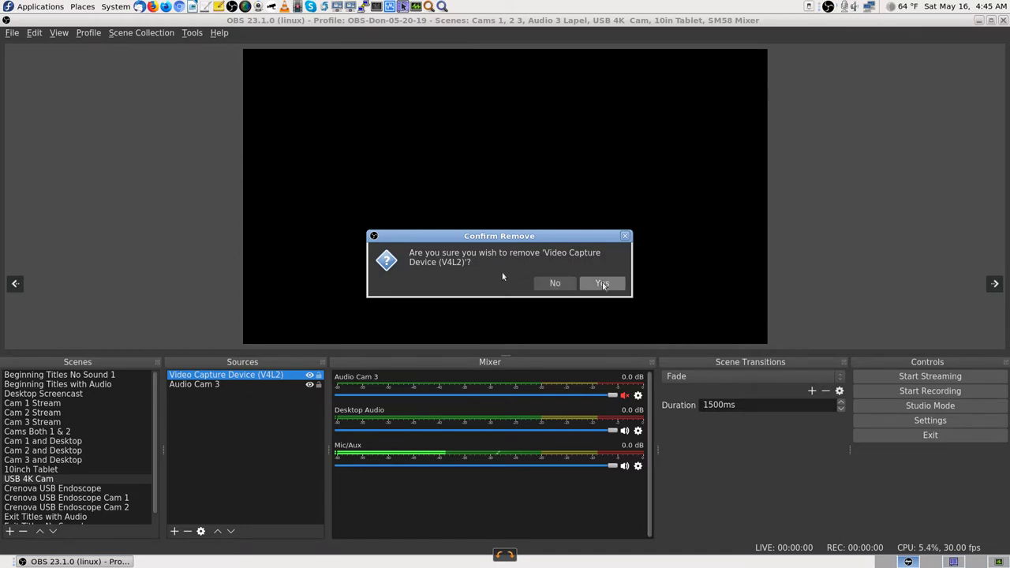
Review the screenshots of the Crenova USB Endoscope Cam 1 scene and the Beginning Titles with Audio scene.
click(602, 283)
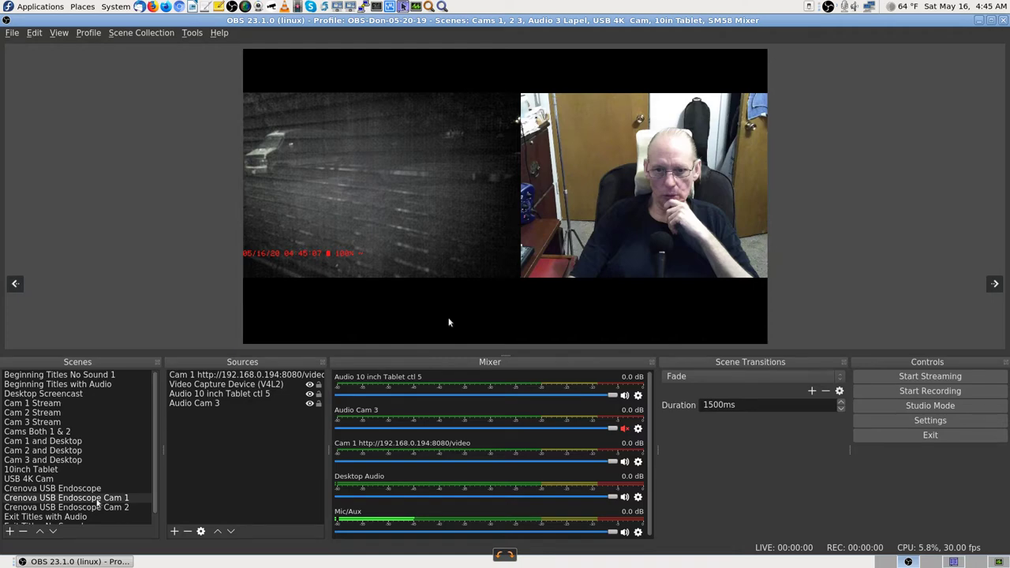
click(96, 491)
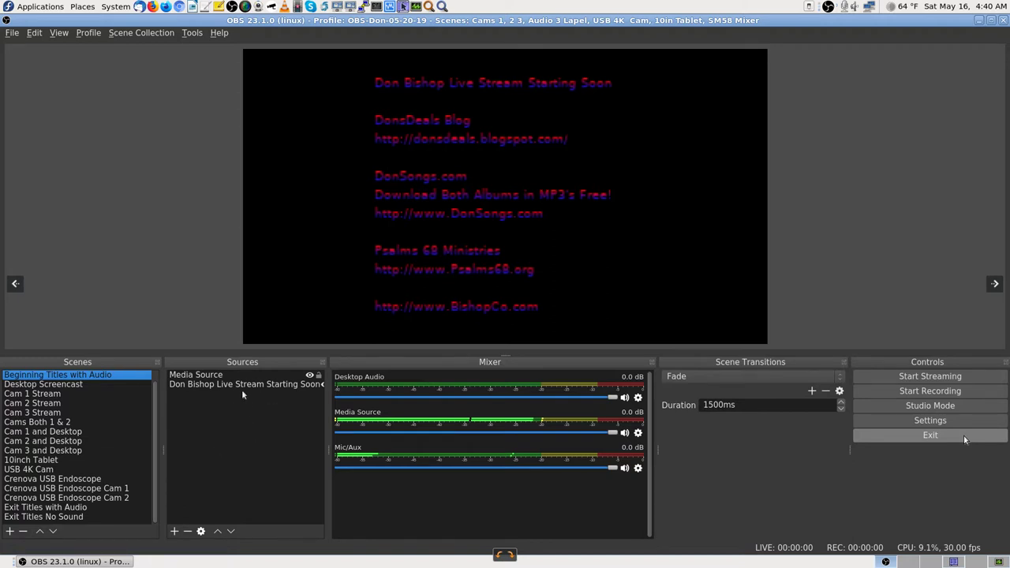
click(111, 489)
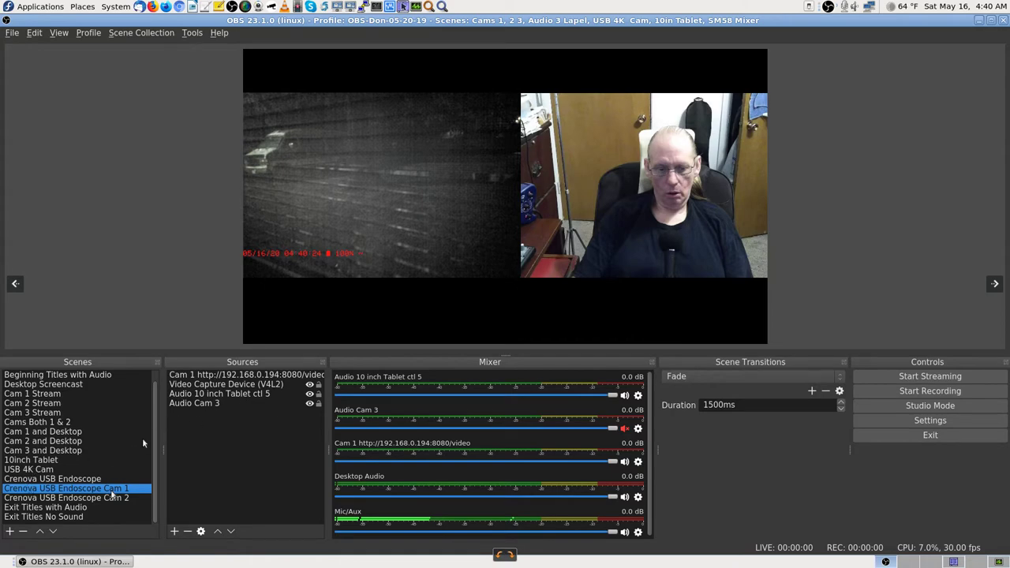
click(61, 469)
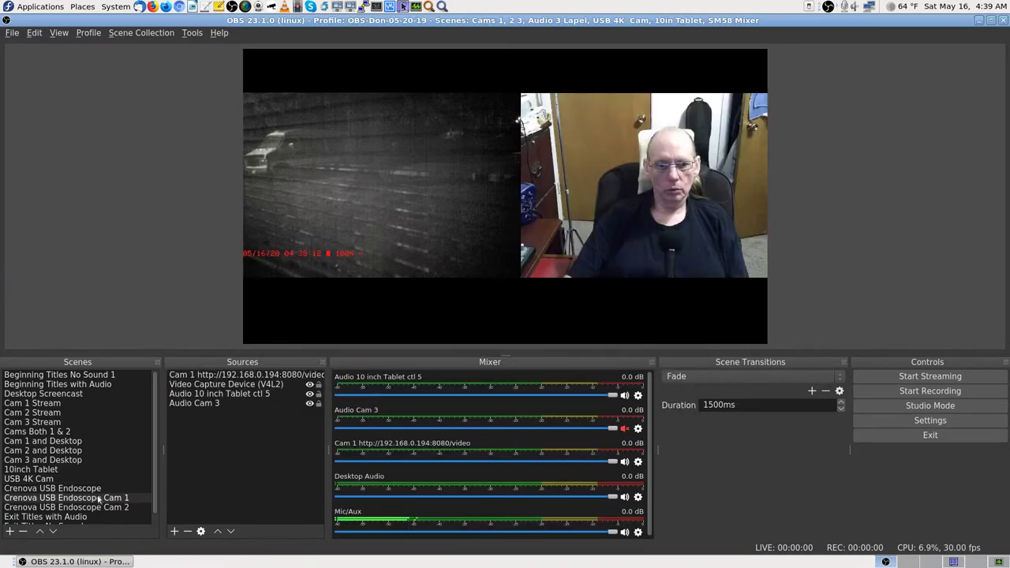
Compare the Video Capture Device properties screenshots that use the YV12 (Emulated) and YU12 (Emulated) video formats.
click(92, 489)
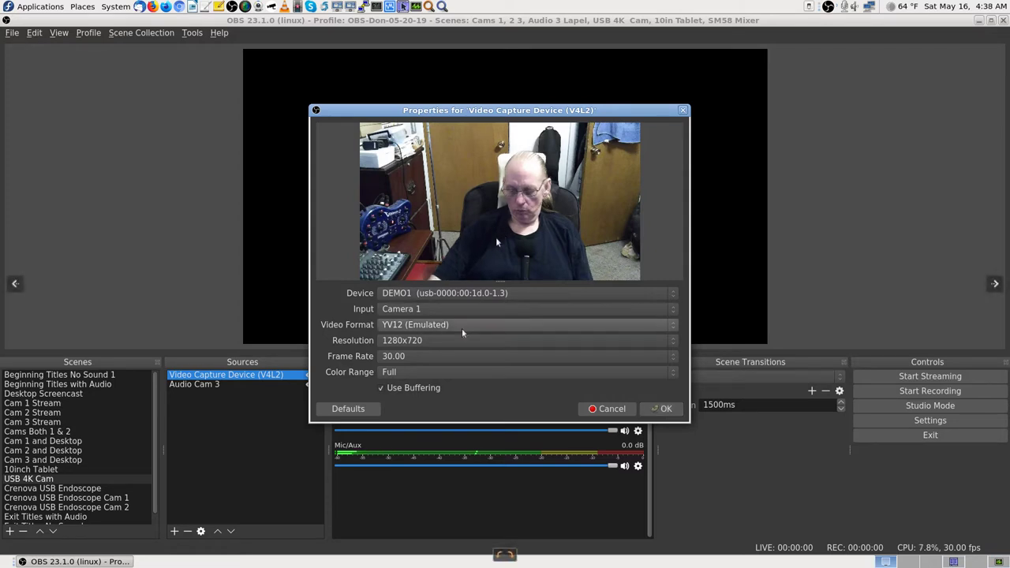
scroll(461, 329, down, 1)
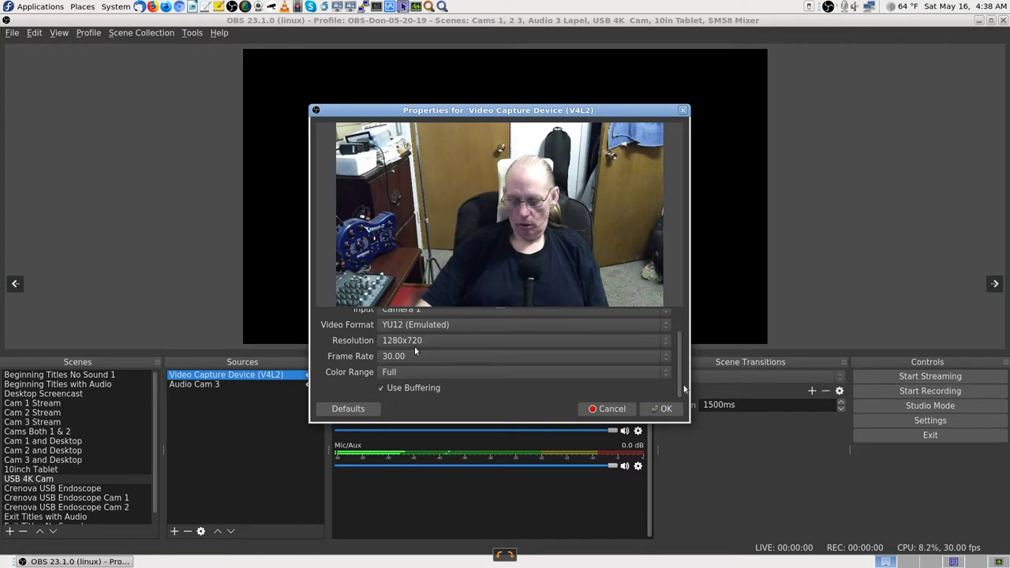
scroll(462, 330, up, 1)
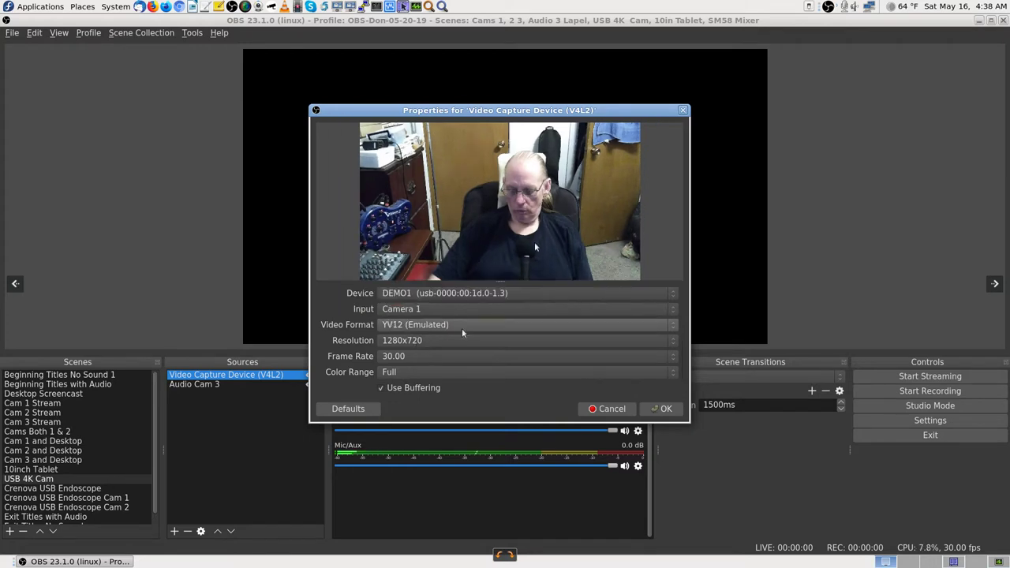
scroll(462, 327, down, 1)
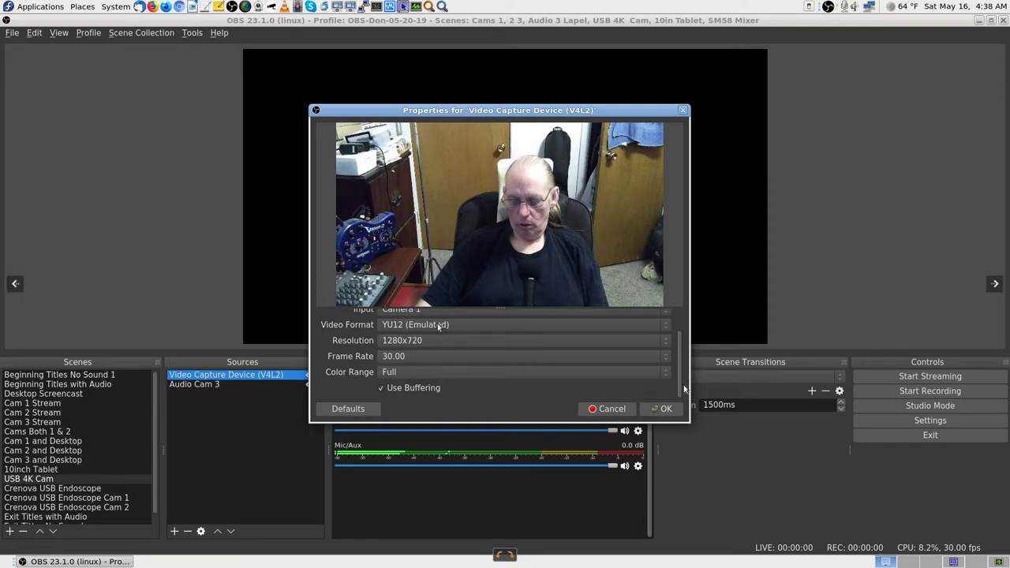
scroll(461, 328, down, 1)
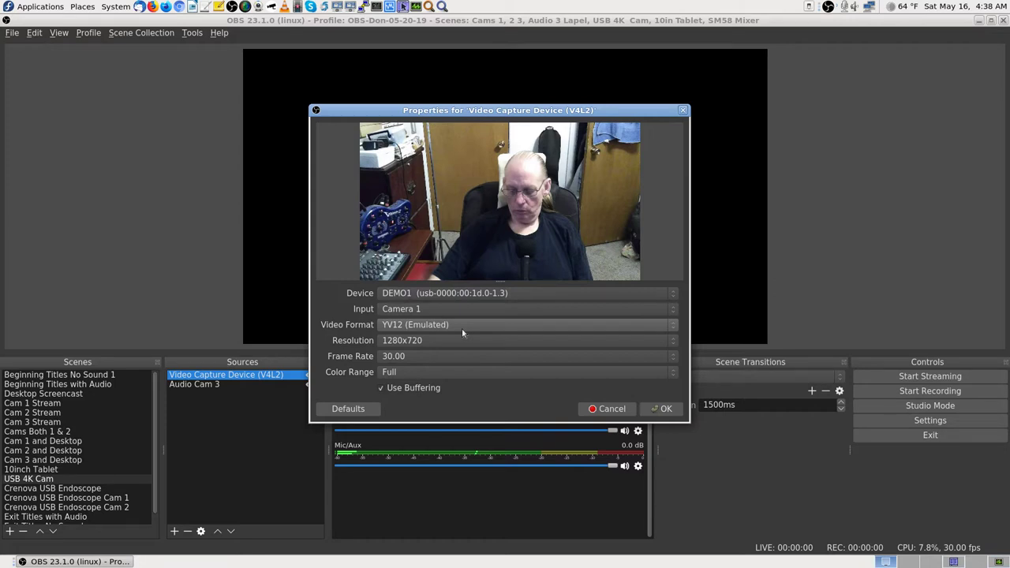
scroll(461, 328, down, 1)
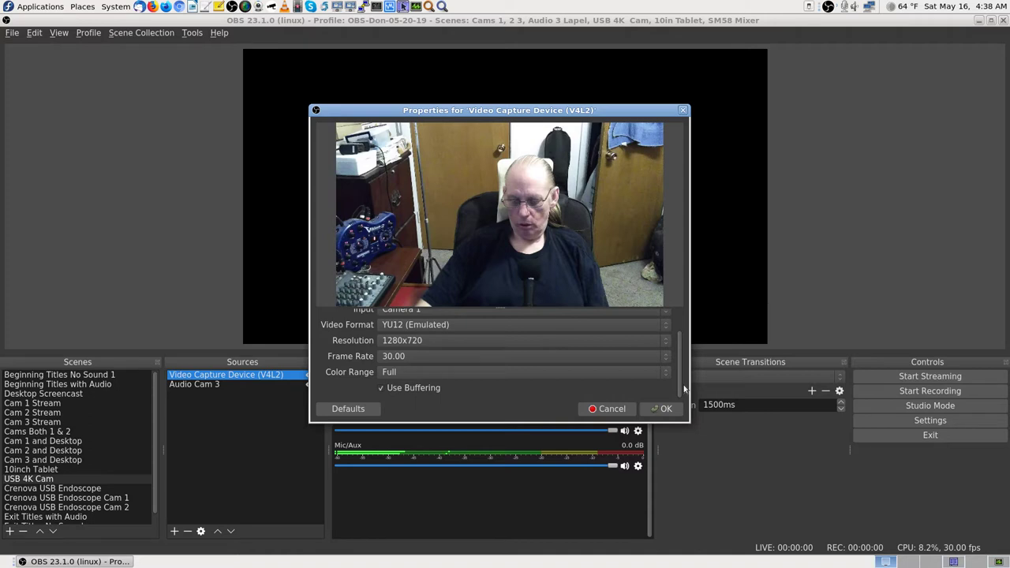
View the screenshots of the USB 4K Cam scene and the Crenova USB Endoscope Cam 2 and Cam 1 scenes.
click(662, 408)
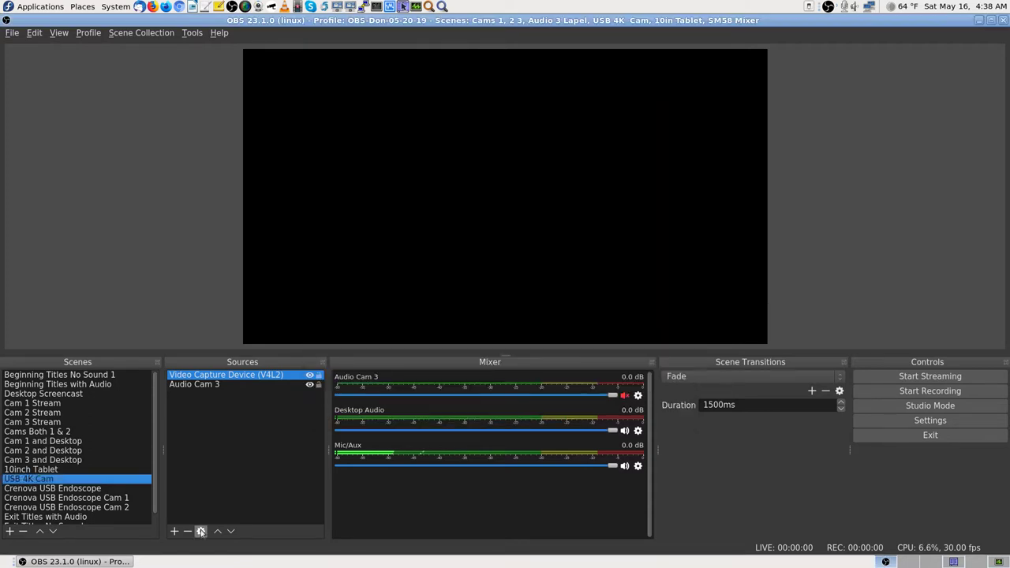
click(93, 509)
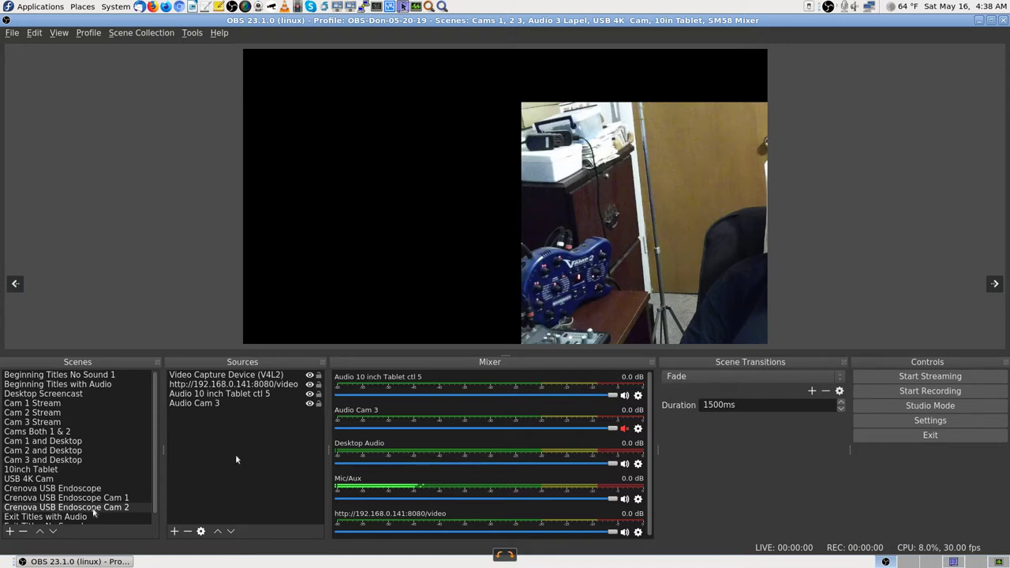
click(93, 499)
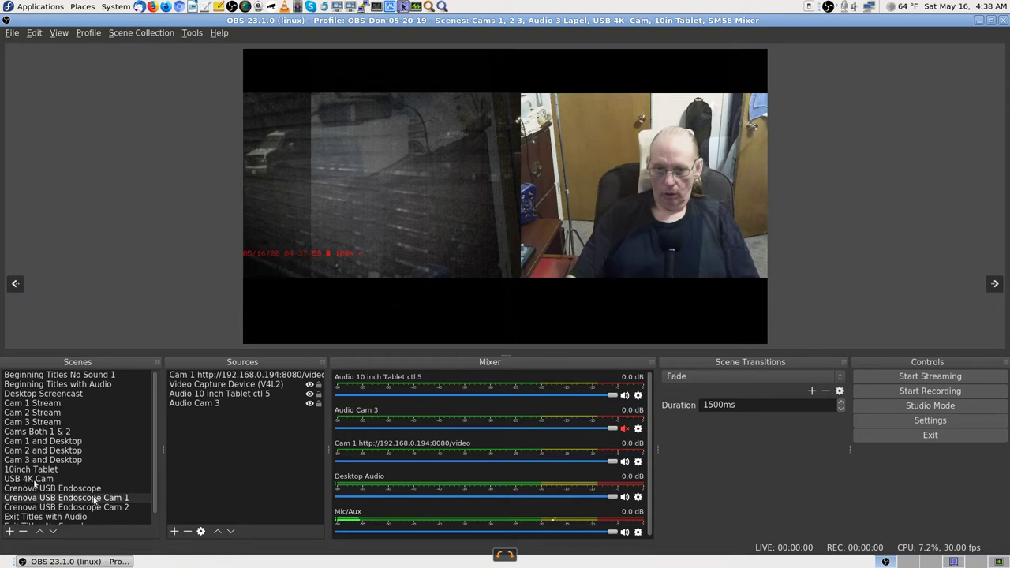
Compare the Video Capture Device properties screenshots with the frame rate at 30.00 and at Leave Unchanged.
click(87, 488)
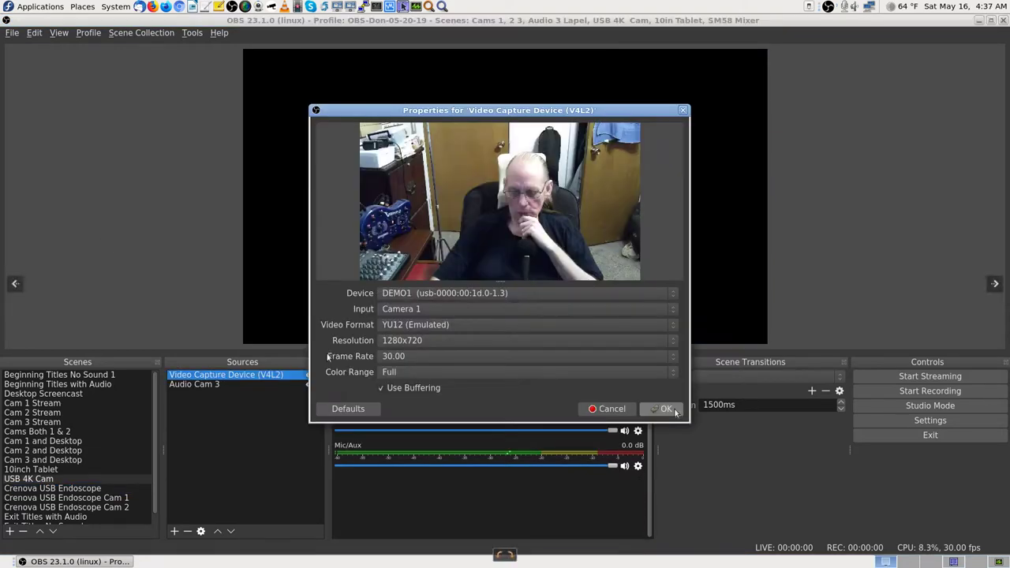
scroll(488, 356, up, 1)
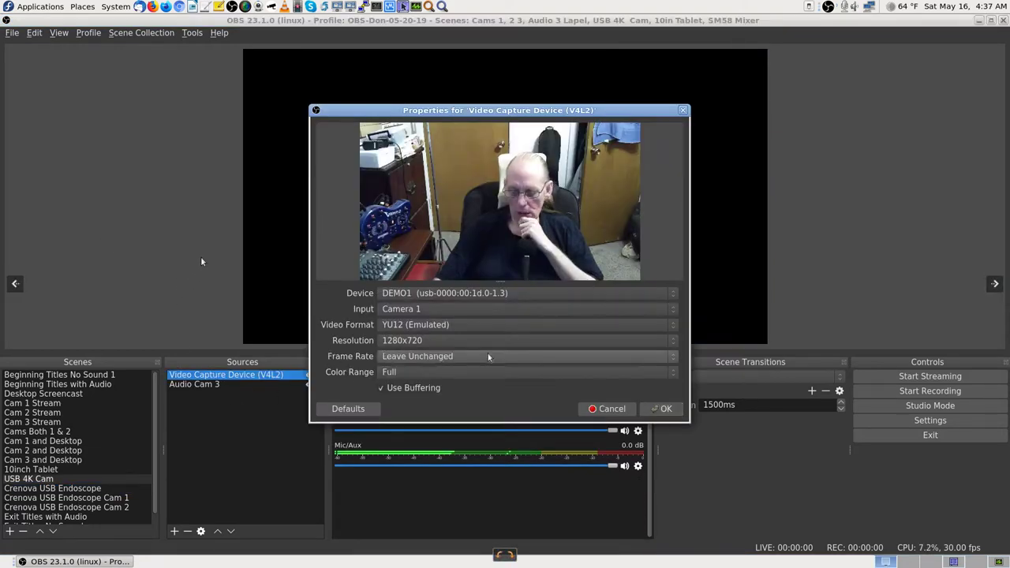
scroll(488, 356, down, 1)
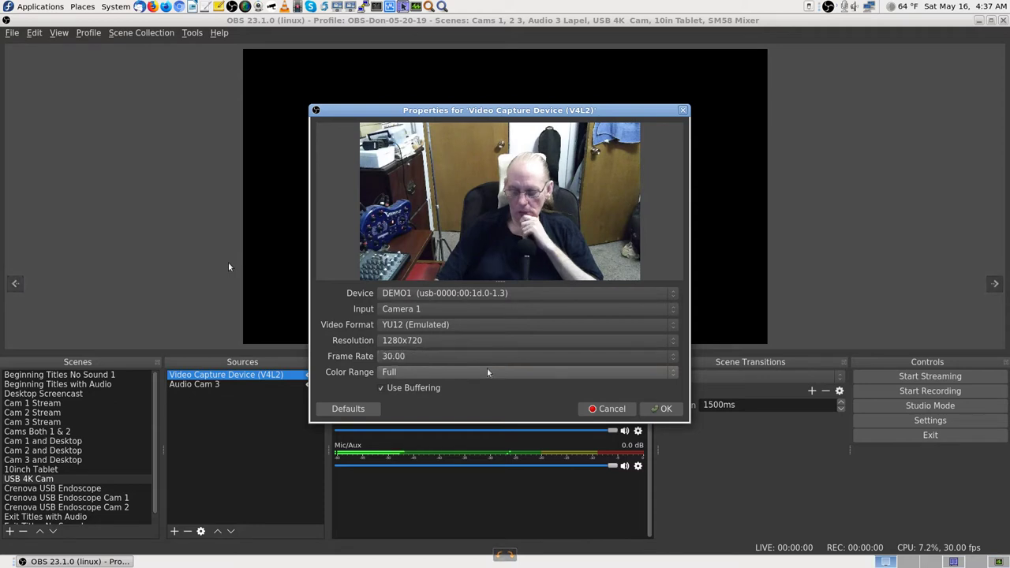
scroll(487, 356, up, 1)
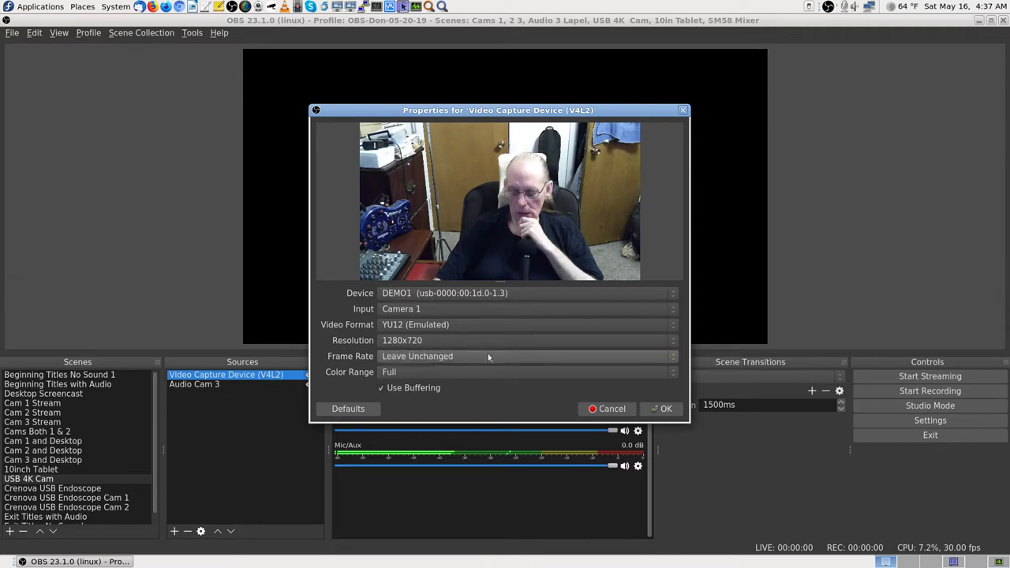
scroll(488, 355, down, 1)
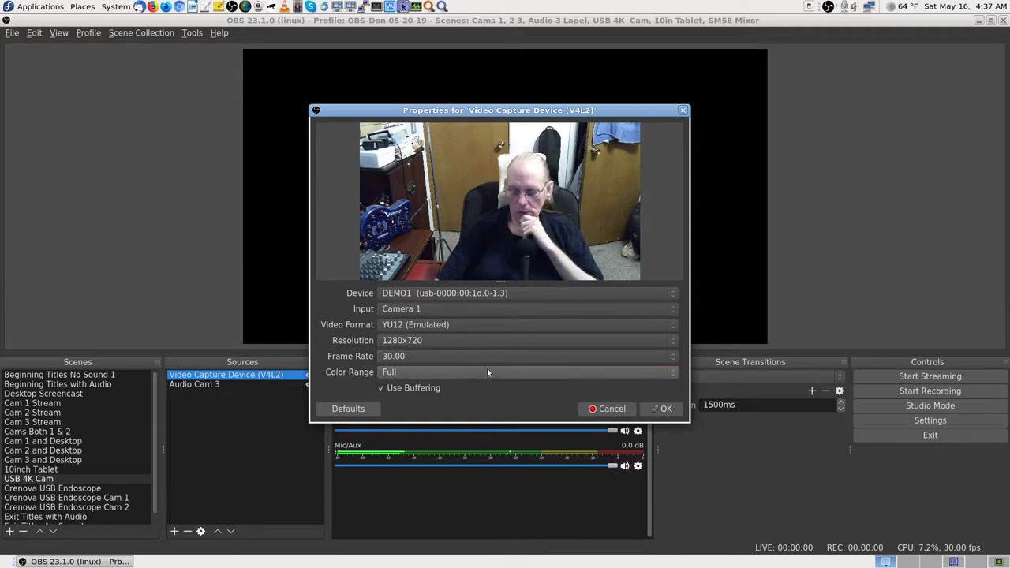
Examine the capture device screenshots with resolution and frame rate at Leave Unchanged and the source removal screenshot, and leave the full-screen view.
scroll(488, 356, up, 1)
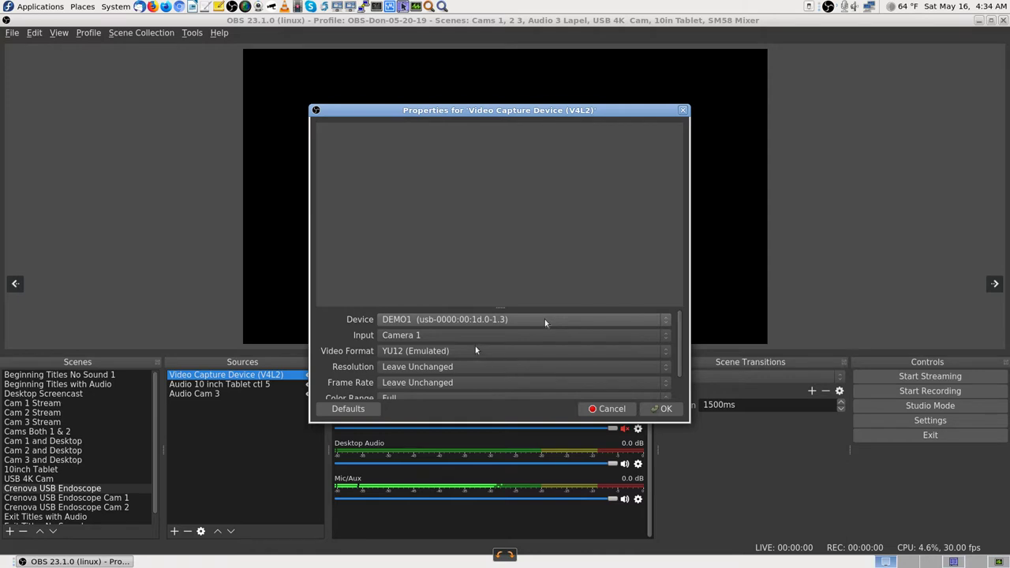
key(Escape)
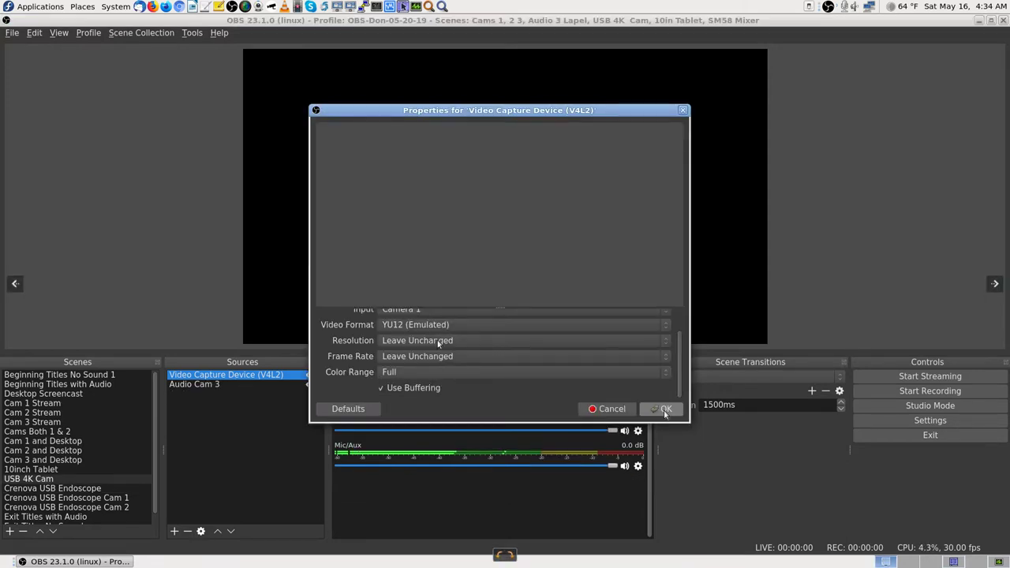
scroll(436, 371, up, 2)
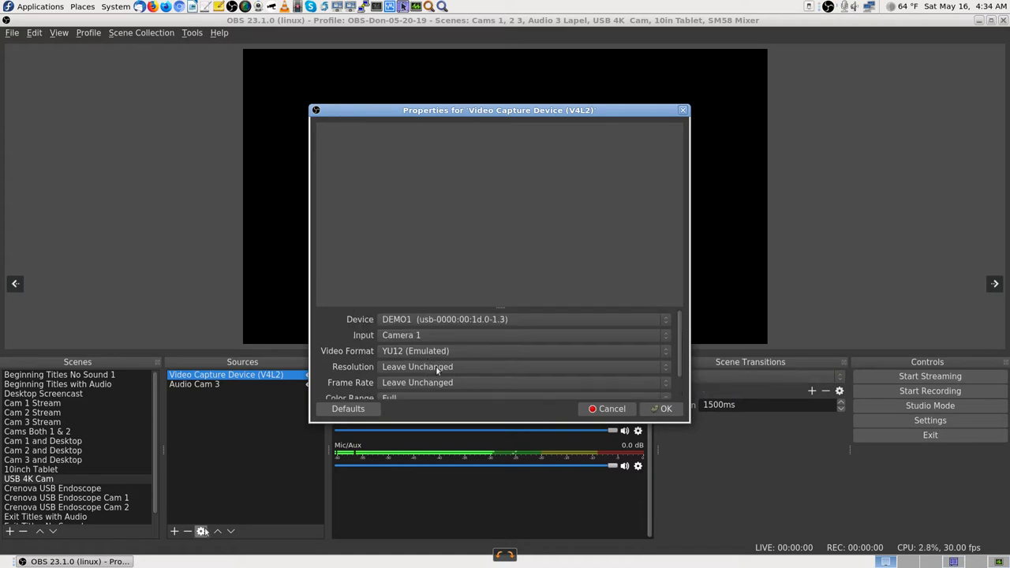
key(Escape)
click(145, 483)
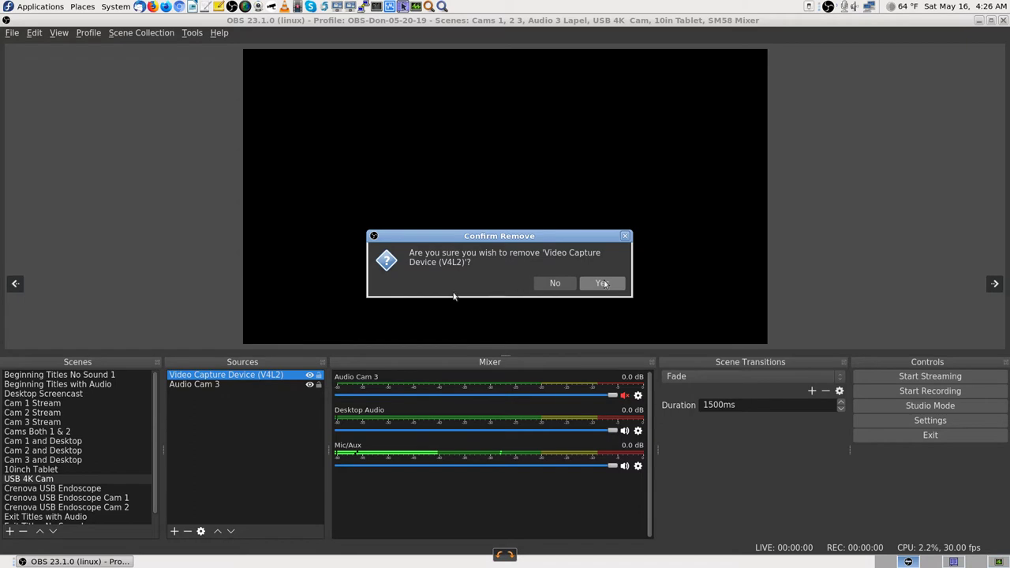
key(Escape)
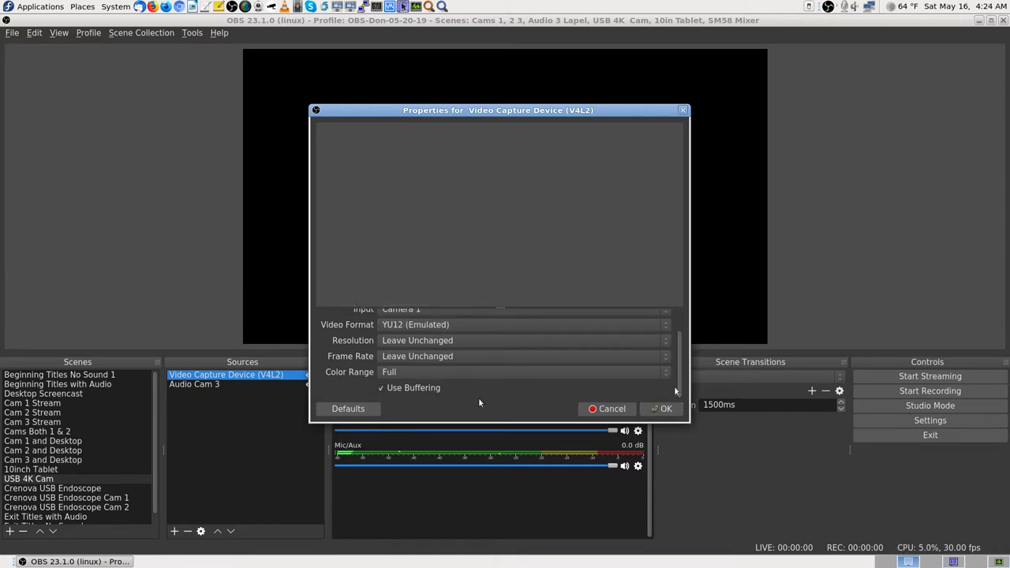
scroll(557, 324, up, 1)
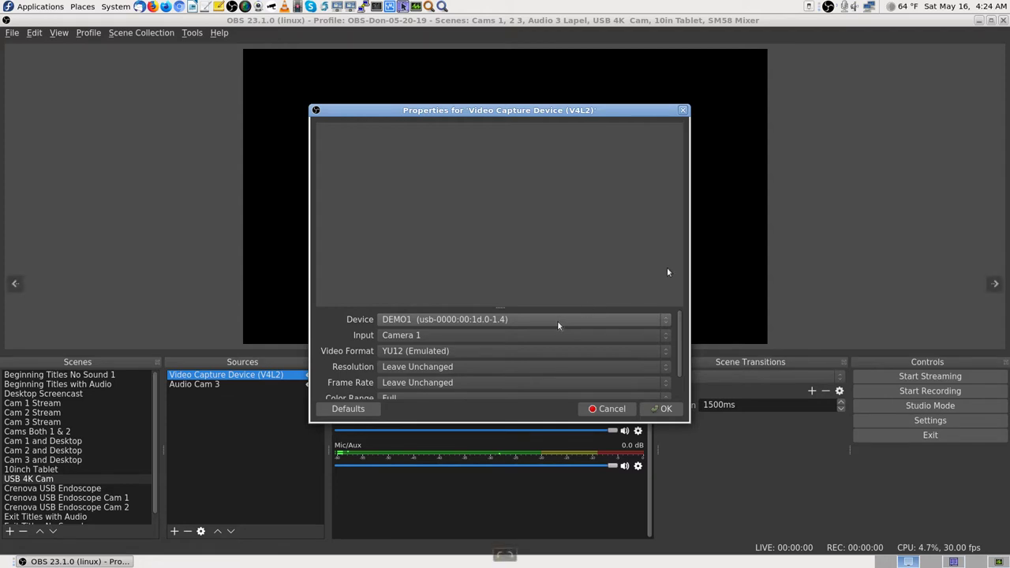
key(Escape)
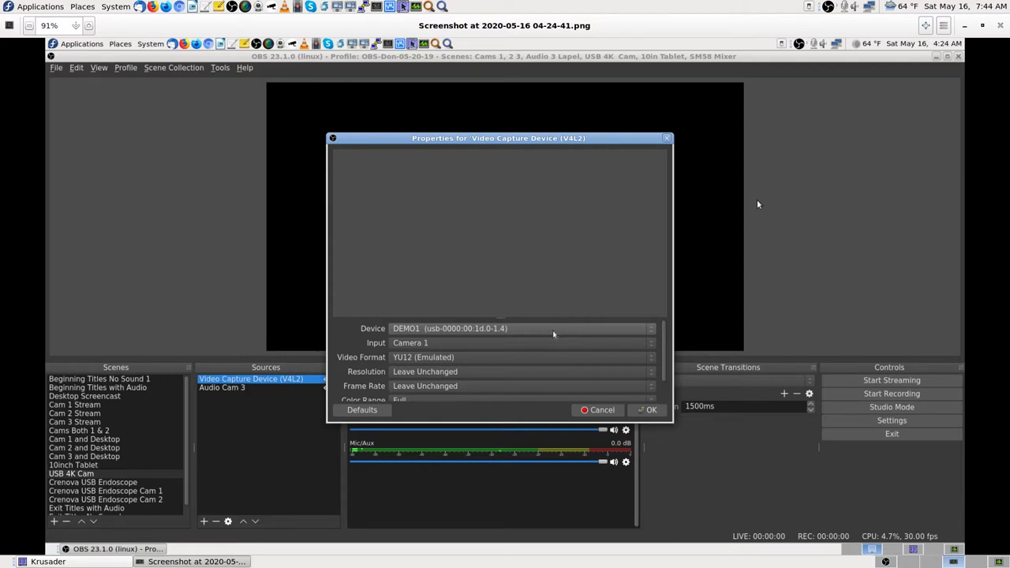
Close the image viewer and switch the live output in OBS to the Cam 1 Stream scene.
click(999, 25)
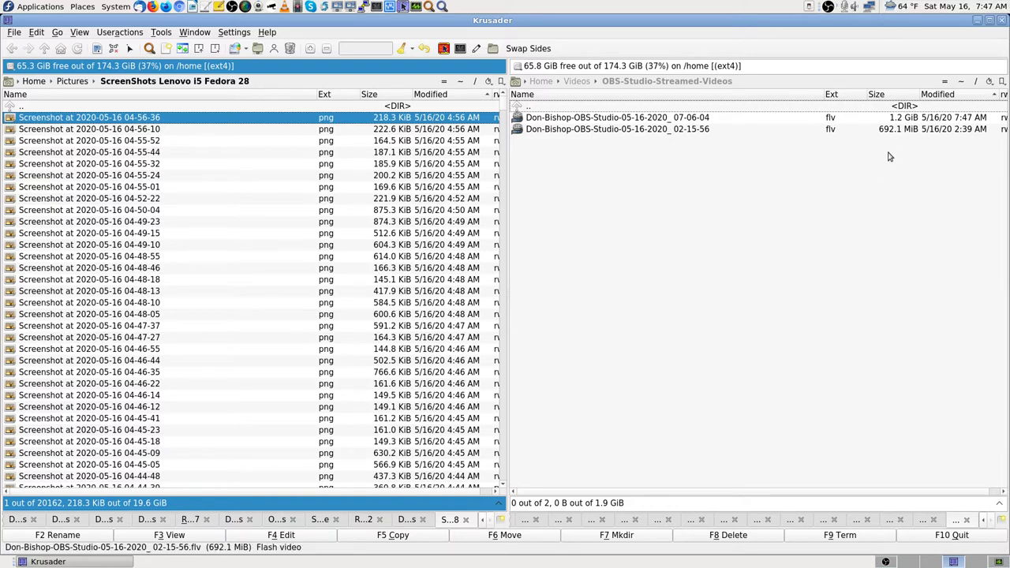
click(886, 561)
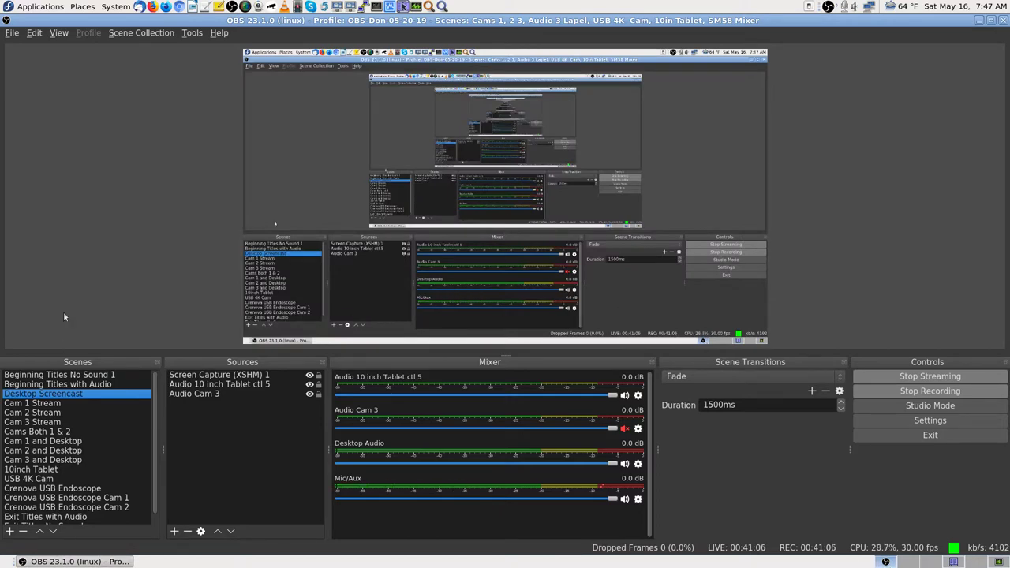
click(31, 403)
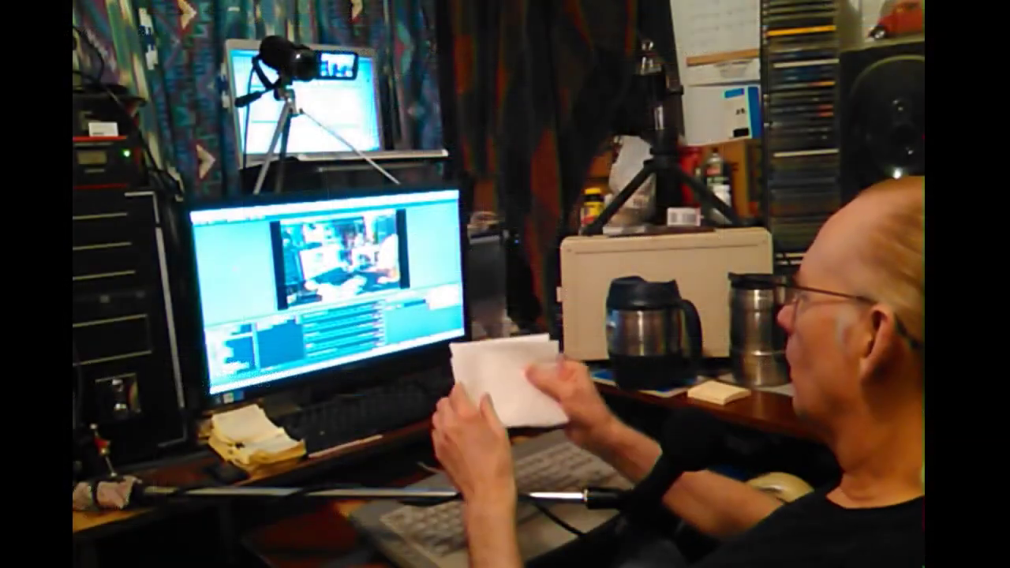